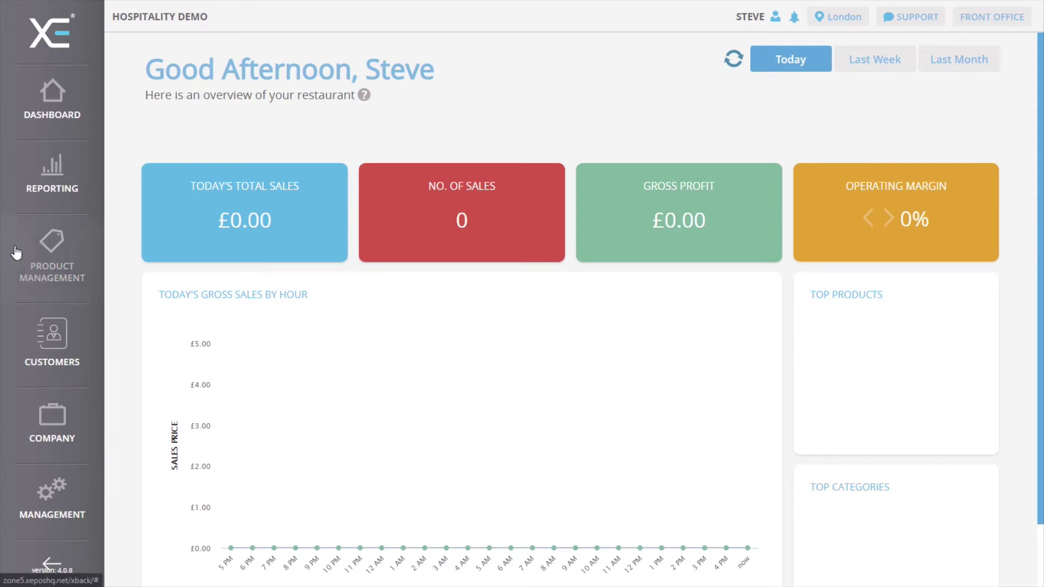
Go to Product Management > Attributes and add a blank attribute row, ready for its name.
left_click(87, 249)
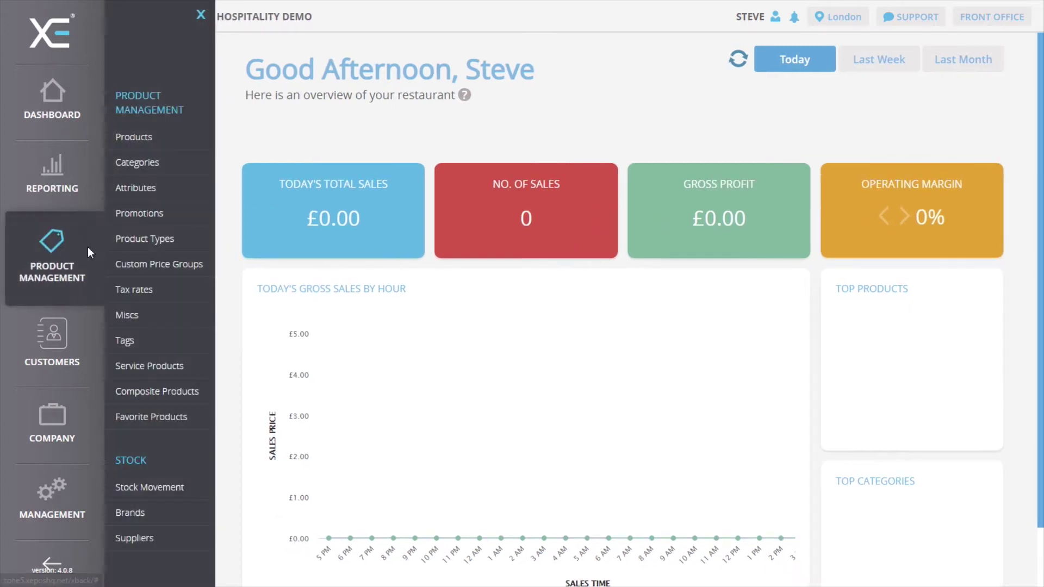
left_click(134, 191)
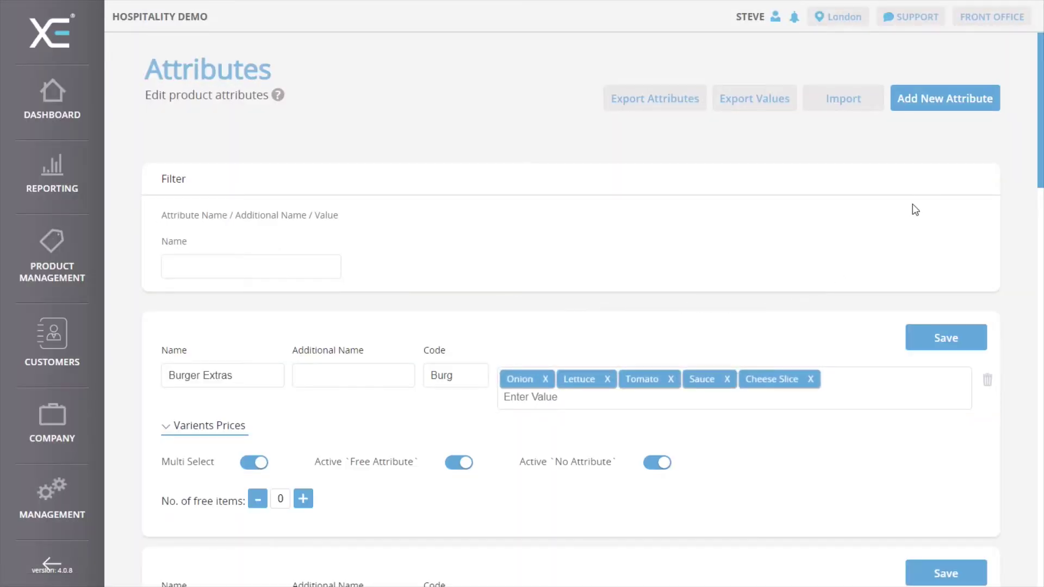
left_click(936, 109)
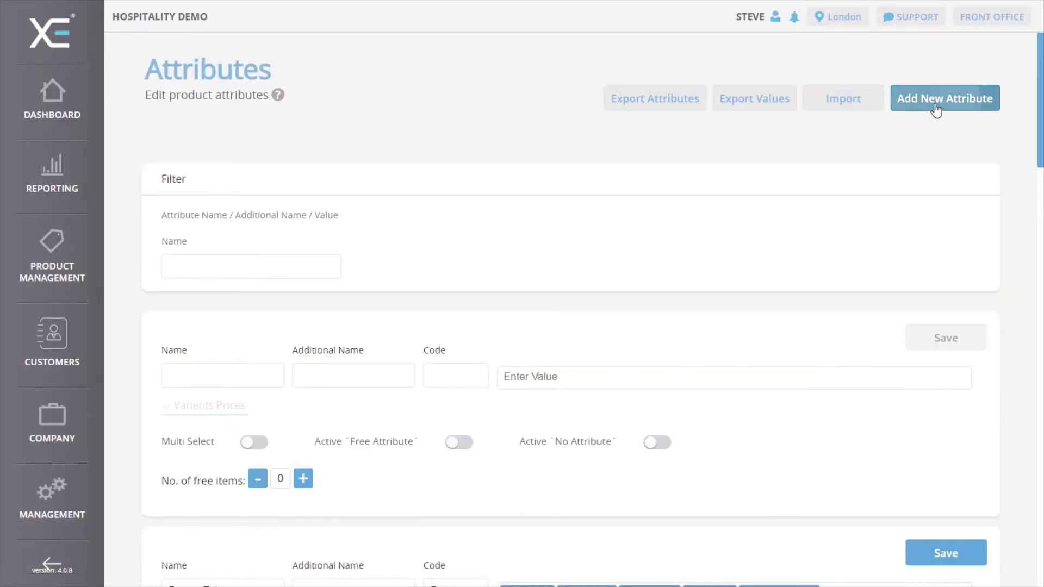
left_click(229, 370)
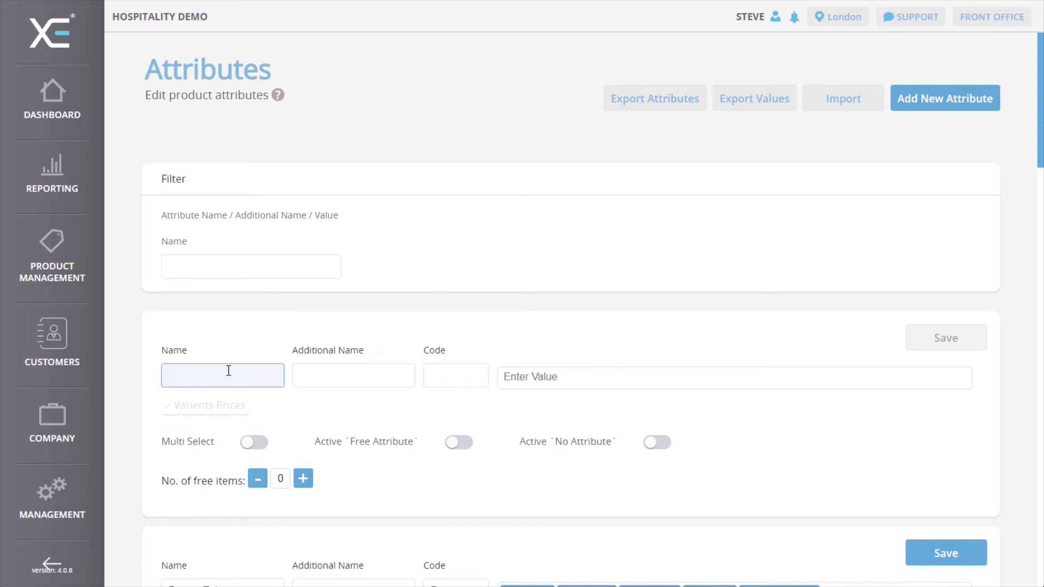
Create attribute 'Sides' with values Chips, Rice and Garlic Bread, save it, and dismiss the confirmation.
type("S")
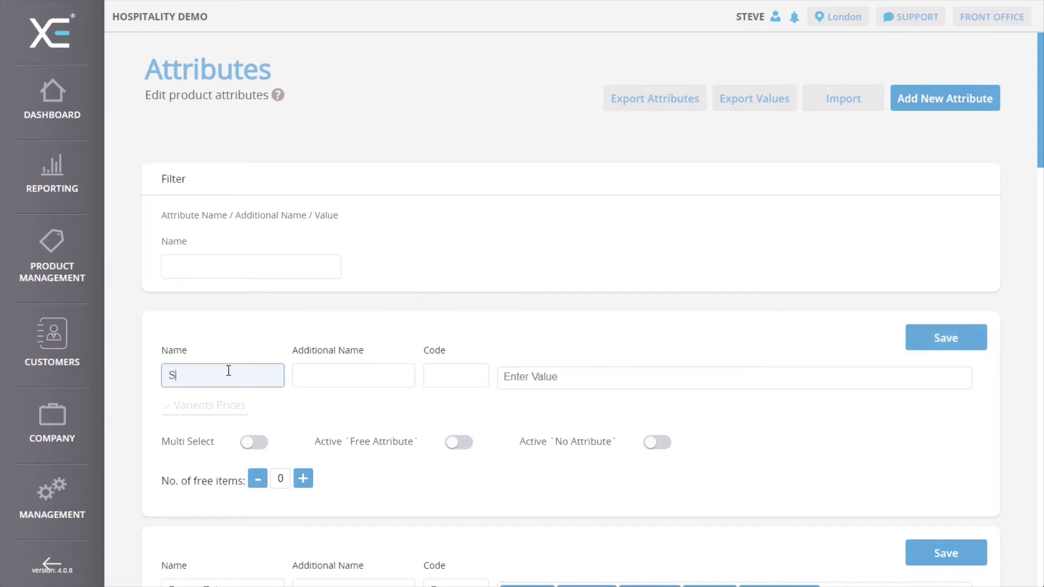
type("ides")
left_click(527, 378)
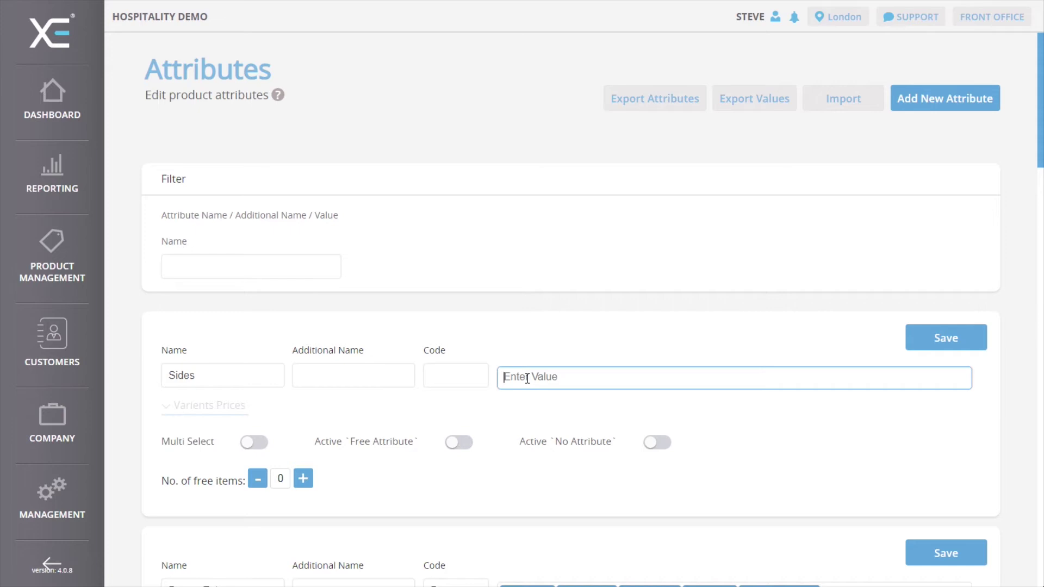
type("Chips")
key("Return")
type("Rice")
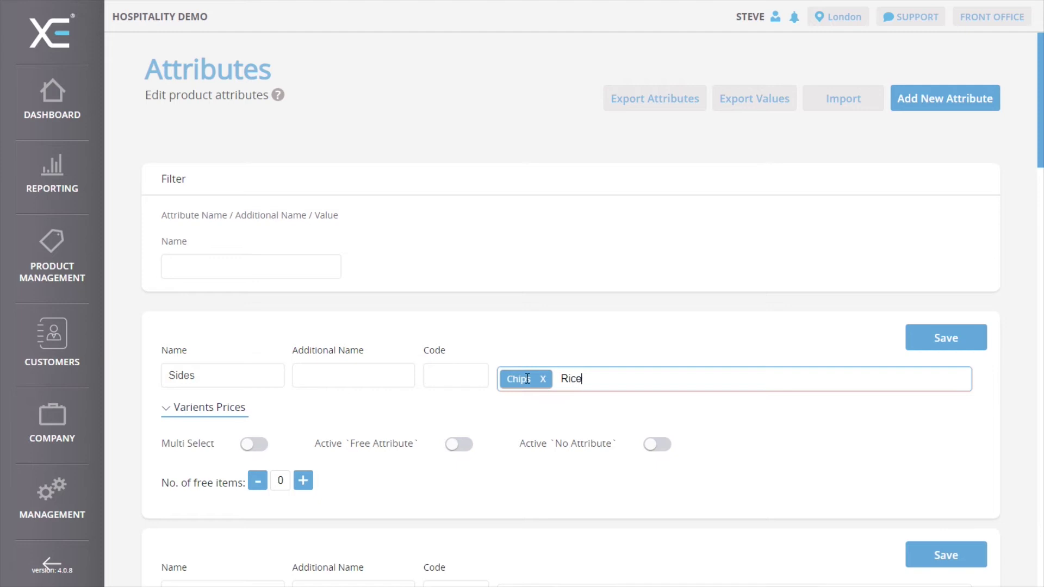
key("Return")
type("Garli")
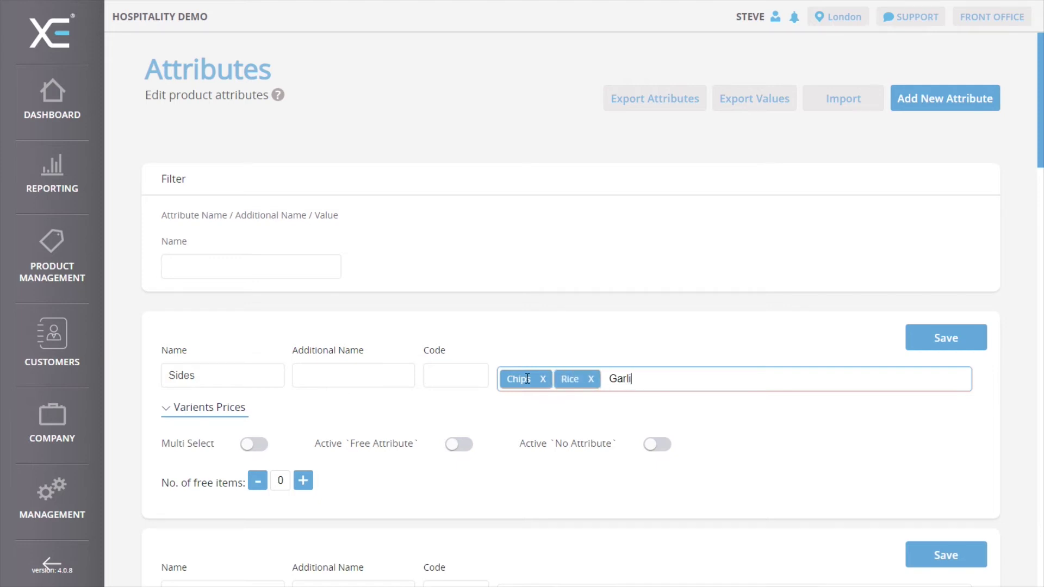
type("c Bread")
key("Return")
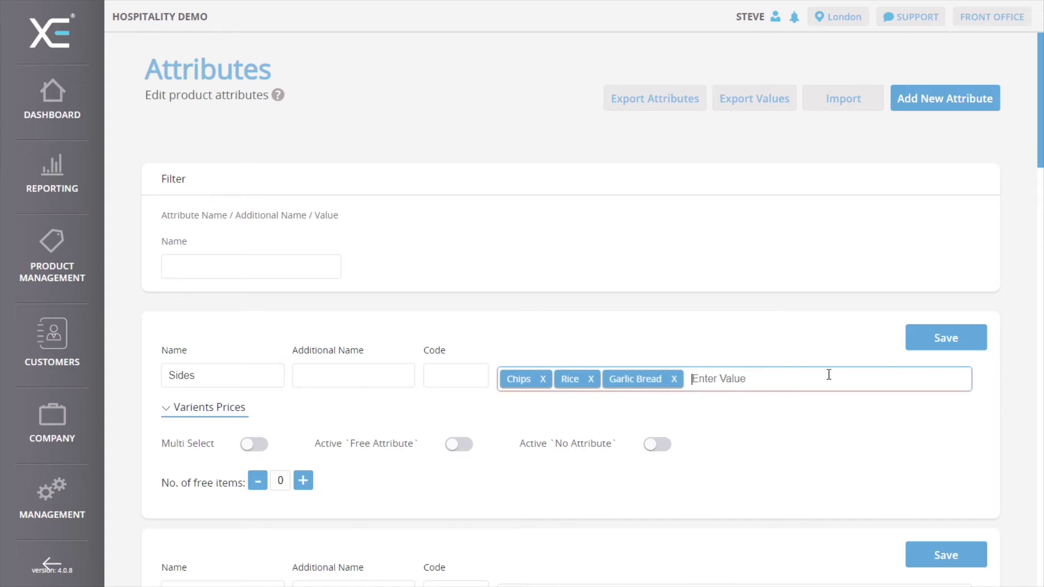
left_click(934, 346)
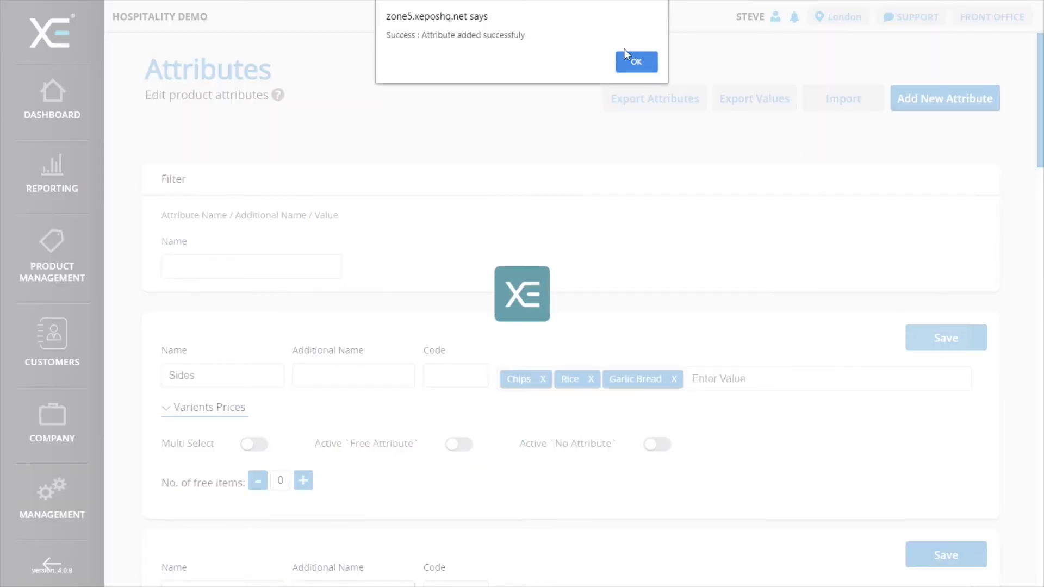
left_click(626, 60)
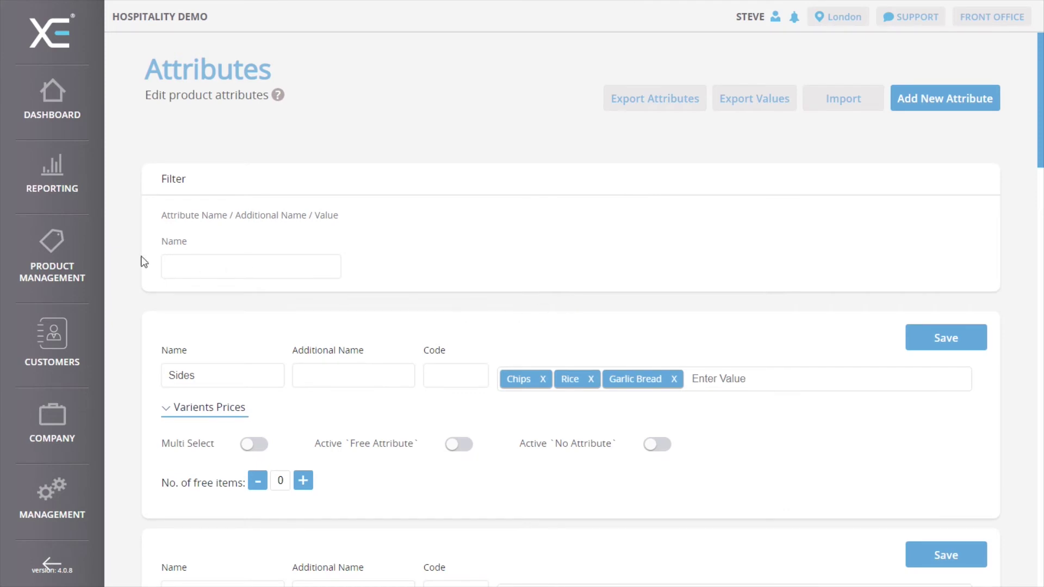
Open the Products list and filter Name / Description by 'pepperoni'.
left_click(76, 253)
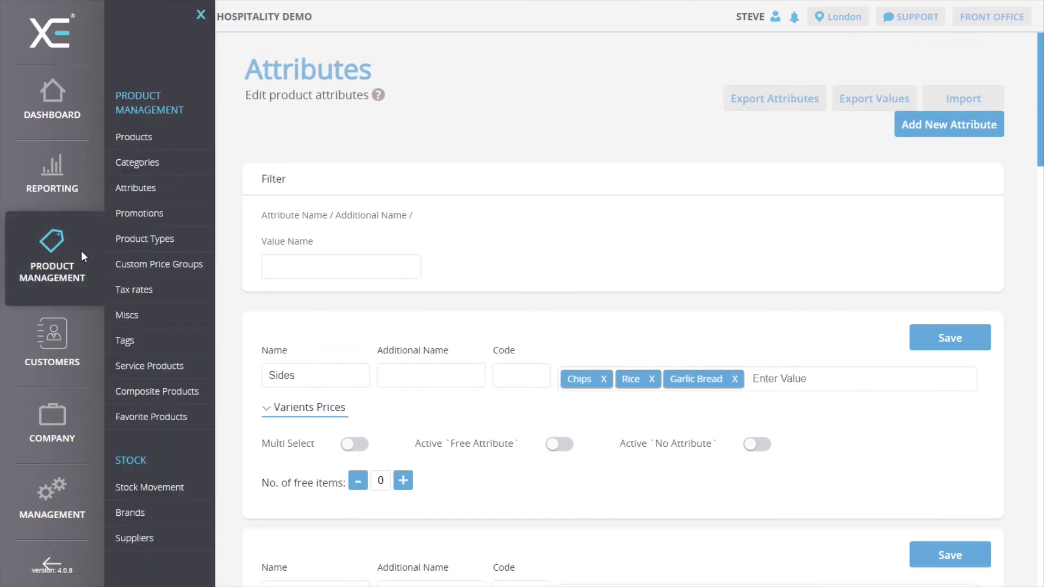
left_click(137, 136)
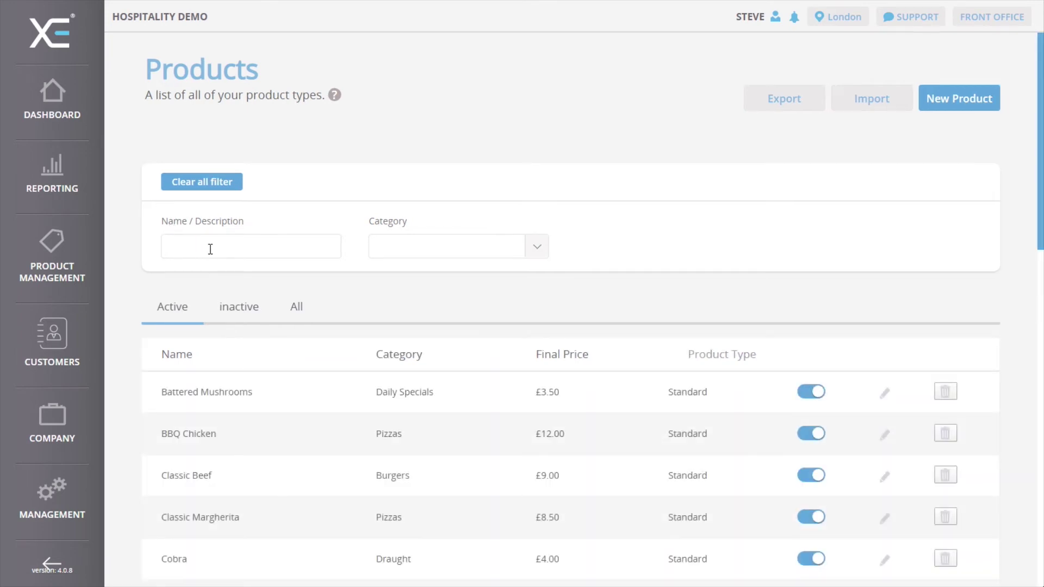
left_click(210, 249)
type("pepperoni")
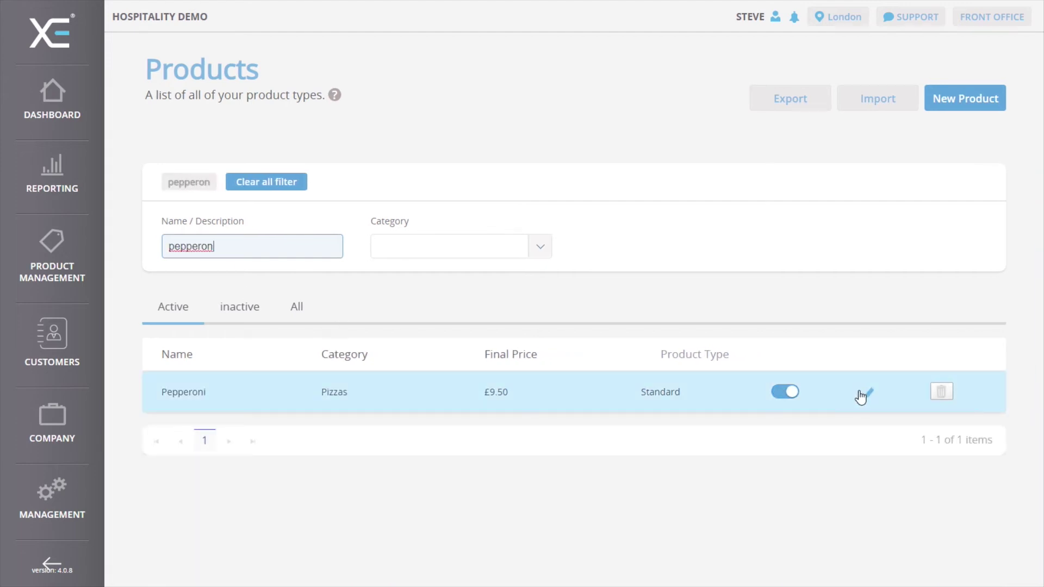
Edit the Pepperoni pizza, add the Sides attribute from its Attributes tab, and save.
left_click(866, 395)
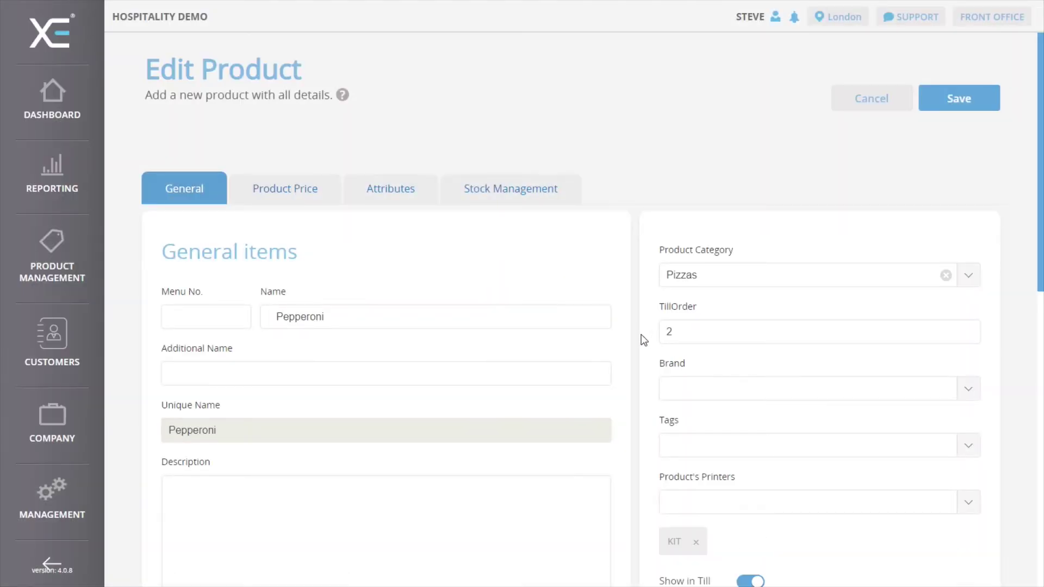
left_click(411, 197)
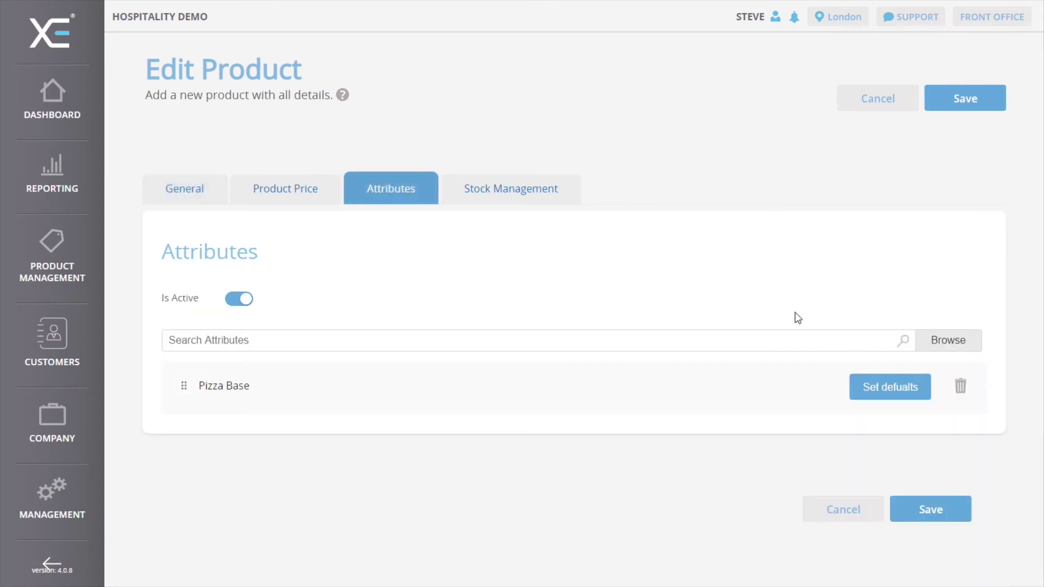
left_click(946, 344)
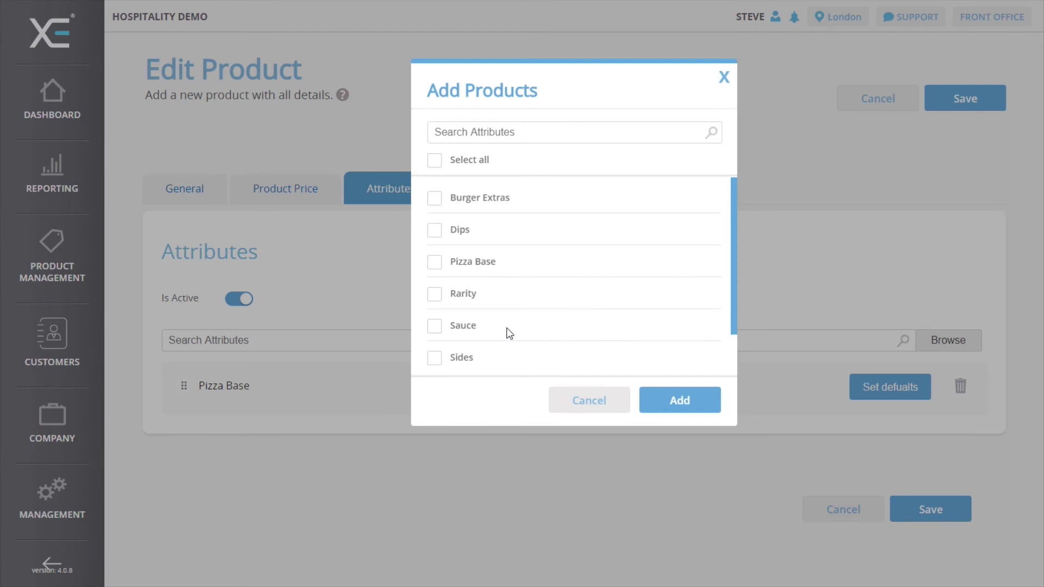
left_click(441, 359)
left_click(663, 407)
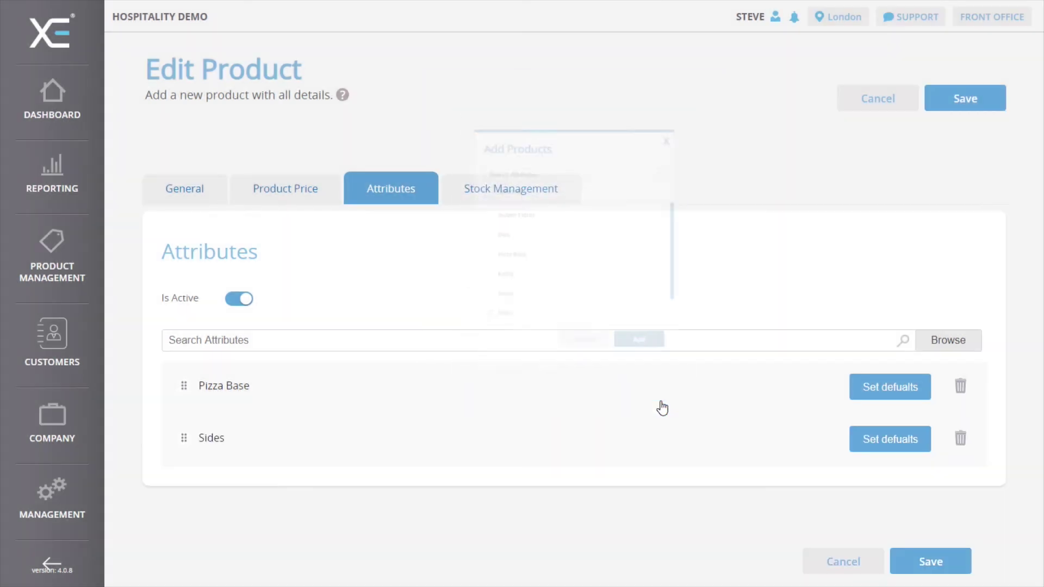
left_click(935, 561)
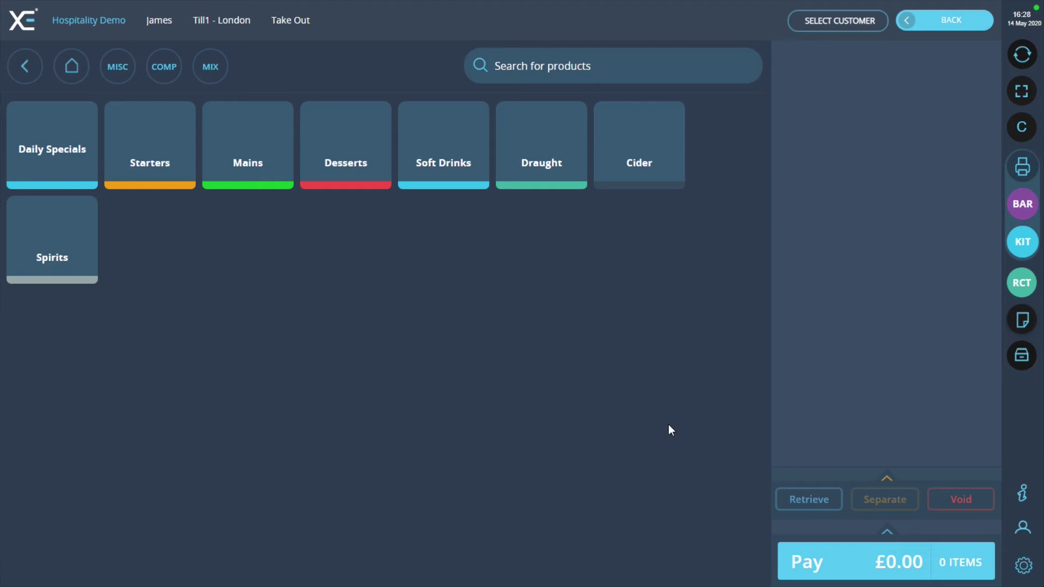
Open the Front Office till's settings panel.
left_click(1024, 565)
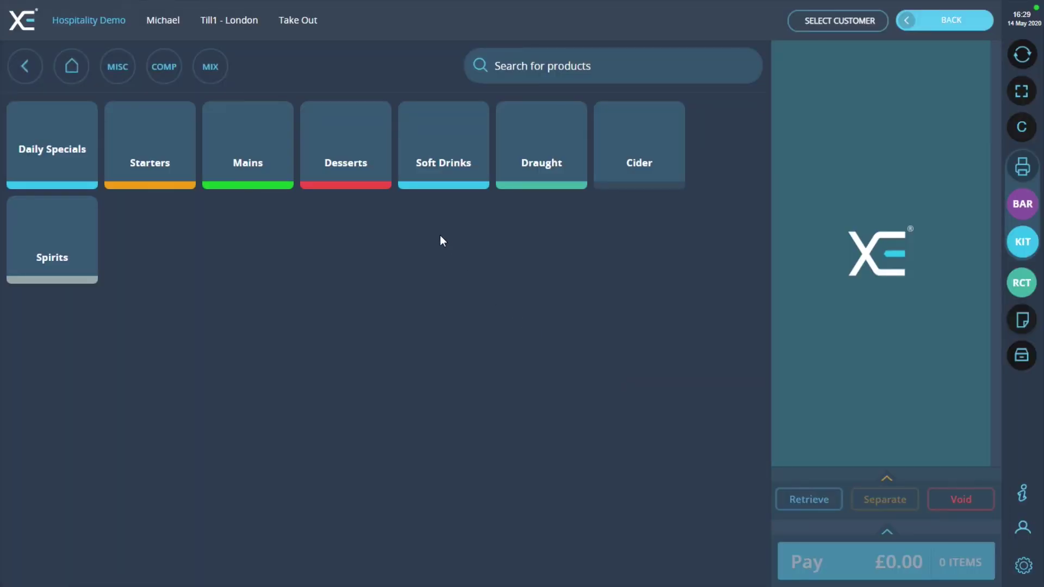
Ring up a Pepperoni pizza with Classic base and Chips as the side, switching from Garlic Bread.
left_click(267, 163)
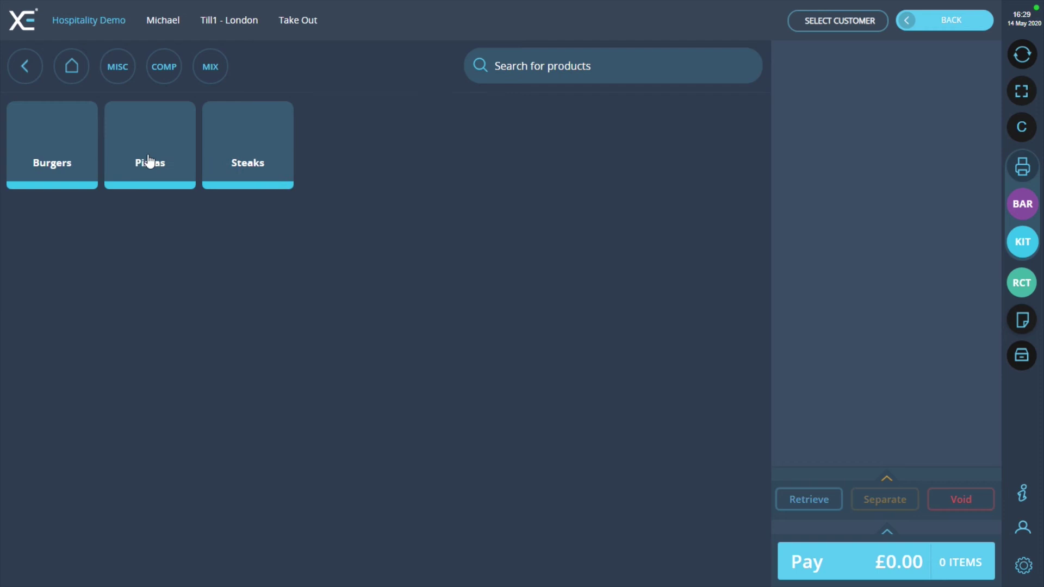
left_click(149, 161)
left_click(154, 187)
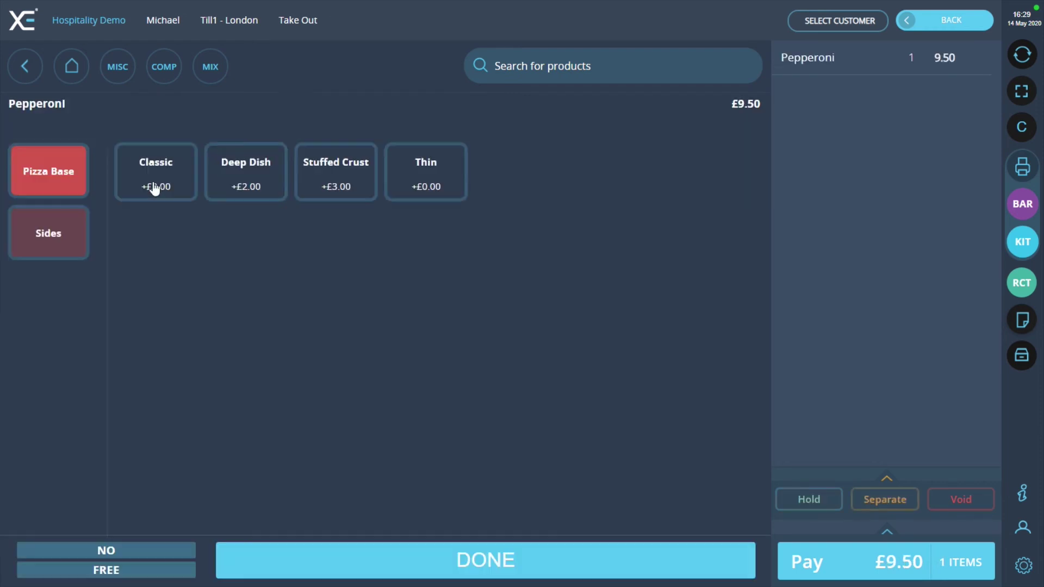
left_click(164, 196)
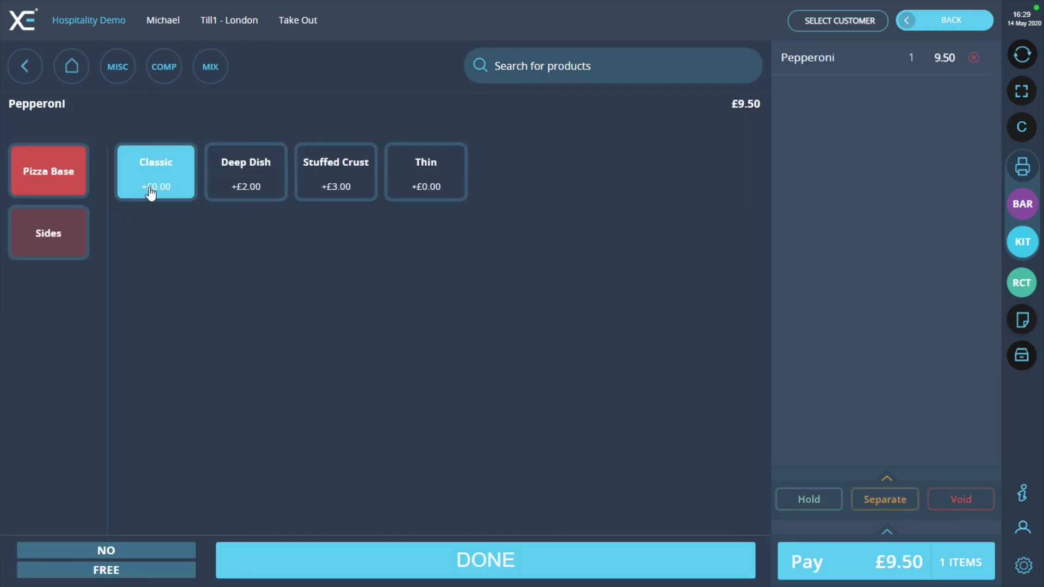
left_click(161, 191)
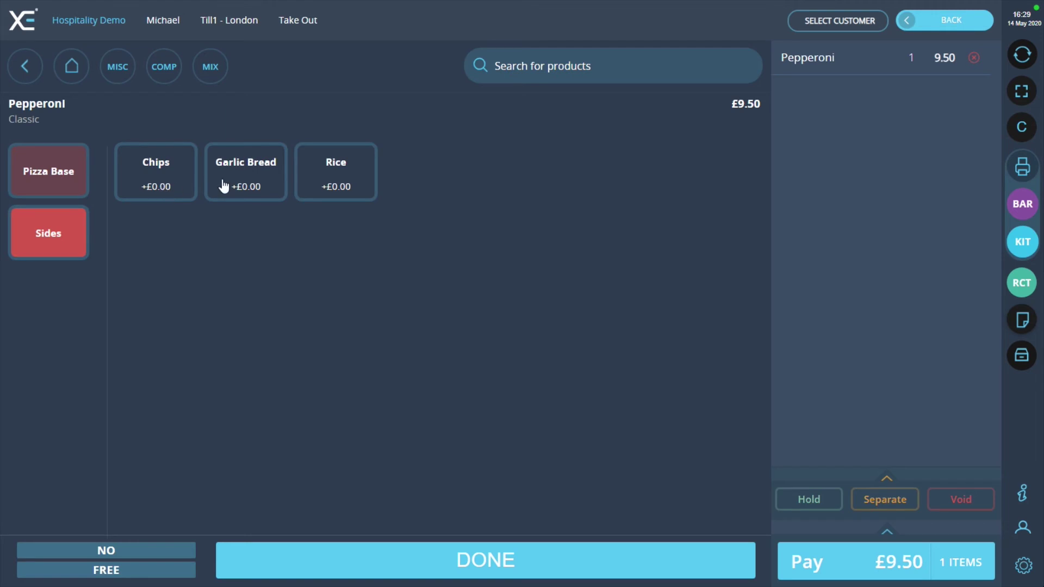
left_click(240, 185)
left_click(185, 184)
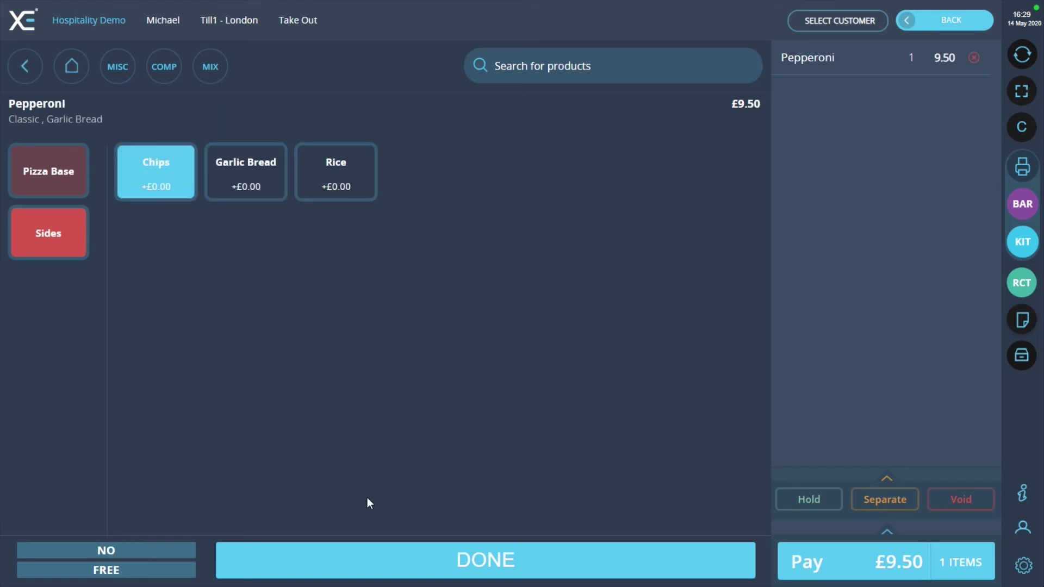
left_click(397, 562)
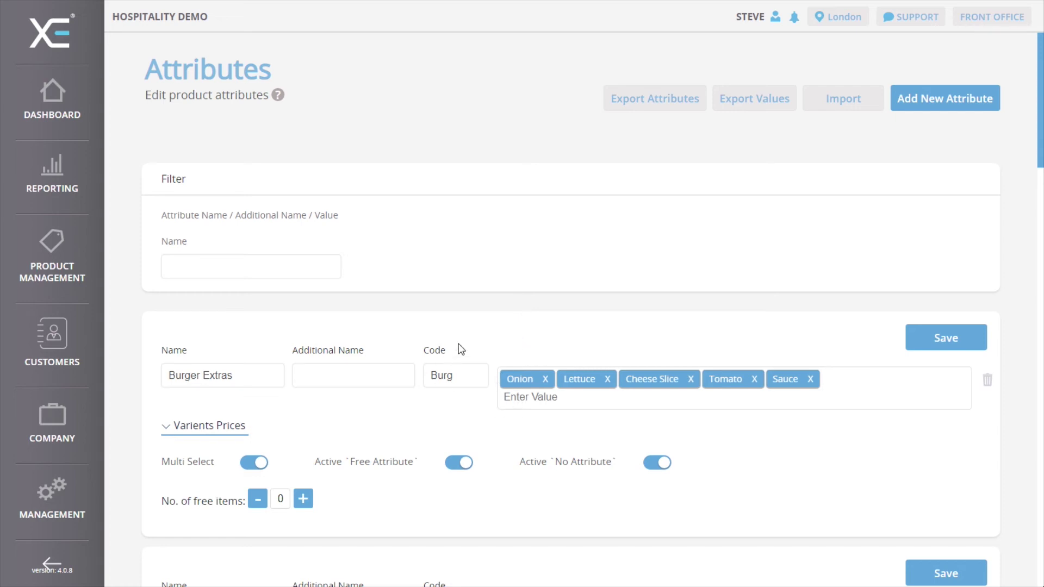
Remove Cheese Slice from Burger Extras and re-add it as the last value after Sauce.
scroll(692, 316, "down", 5)
scroll(690, 311, "up", 5)
left_click(691, 382)
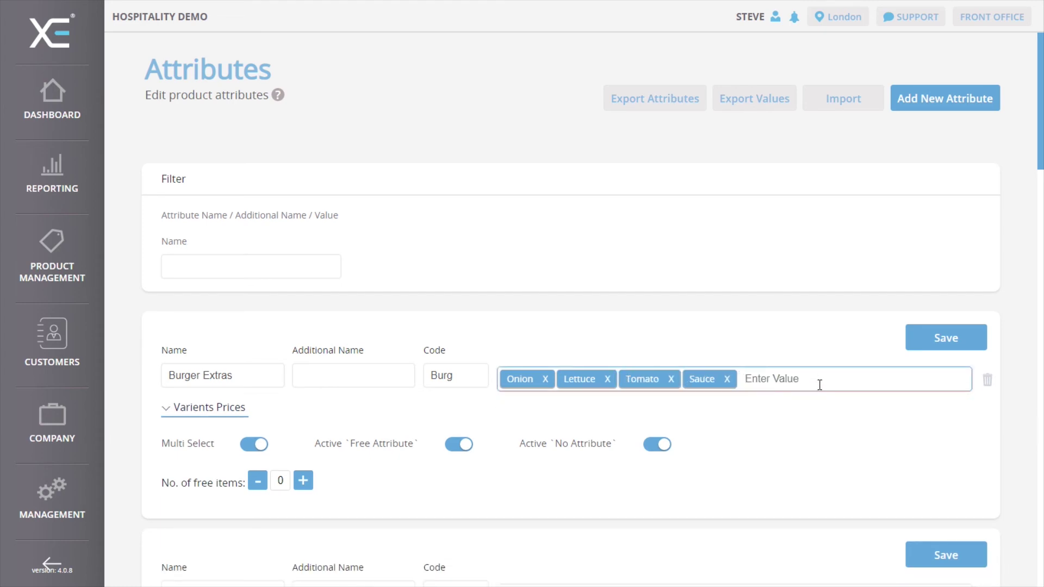
type("Cheese Slice")
key("Return")
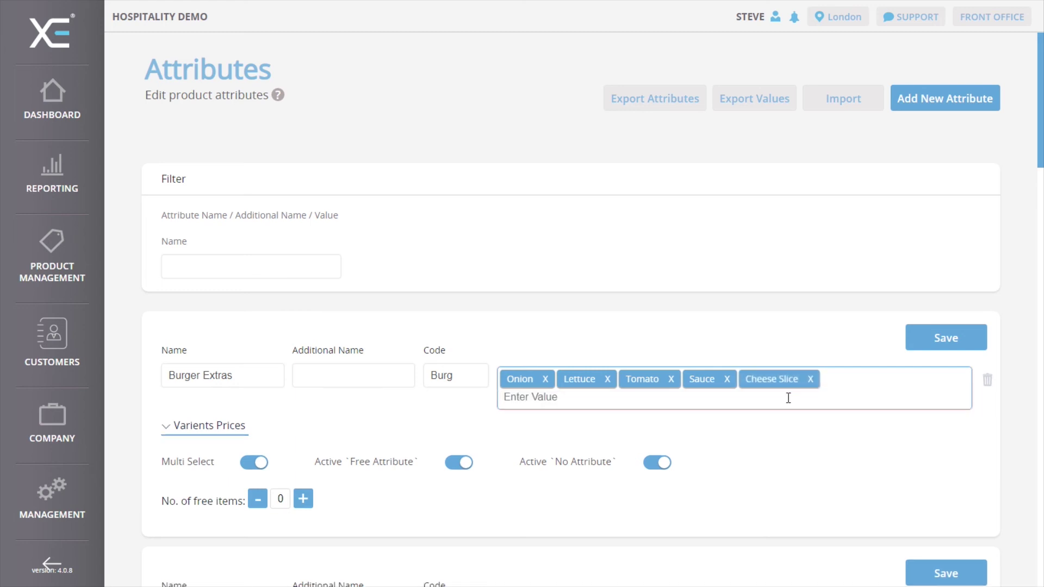
Set the Cheese Slice sale price to 0.50 in the Varients Prices table.
left_click(205, 431)
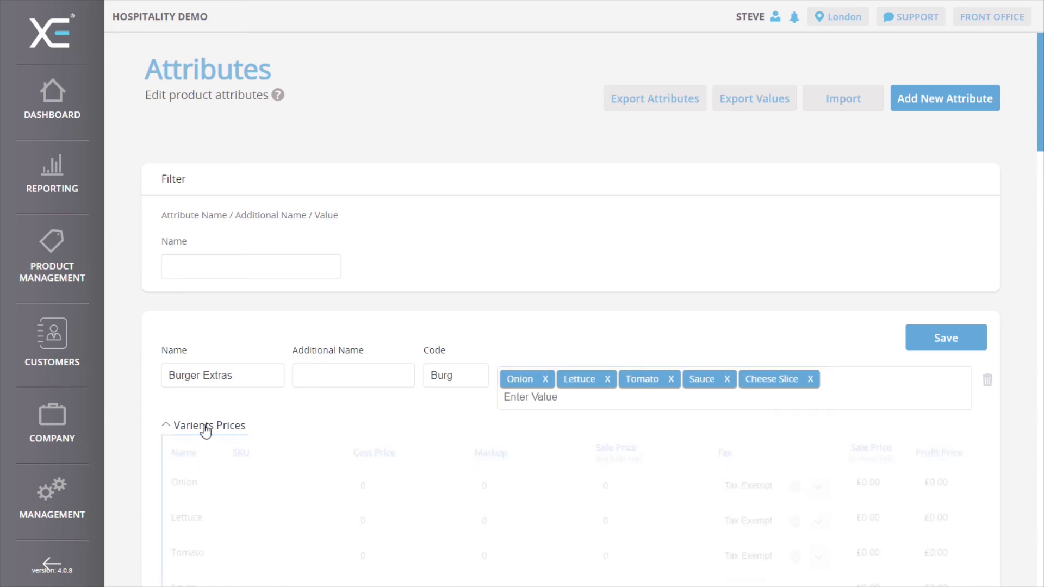
scroll(574, 382, "down", 3)
scroll(574, 382, "down", 1)
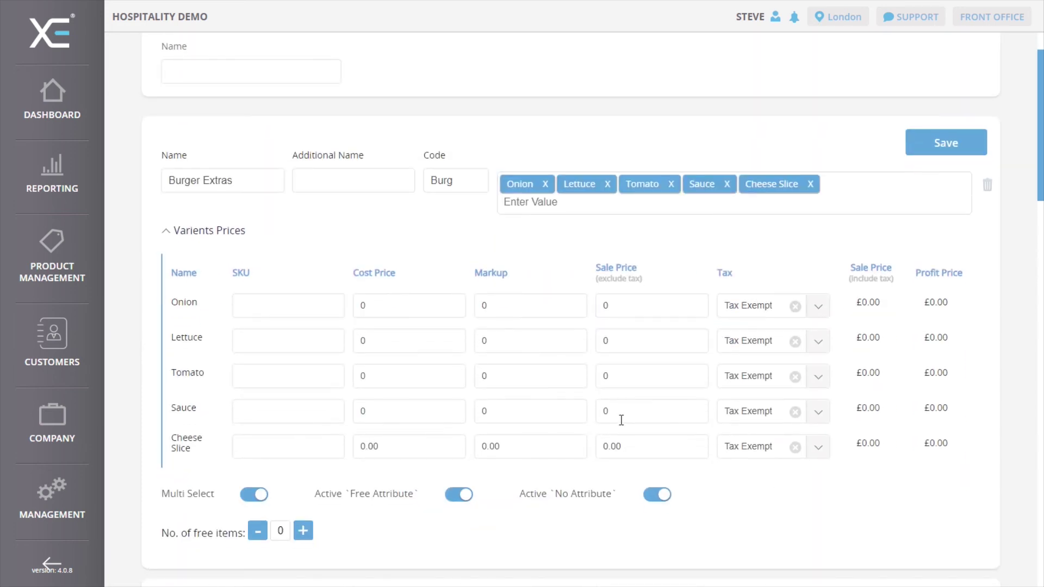
left_click_drag(642, 442, 599, 443)
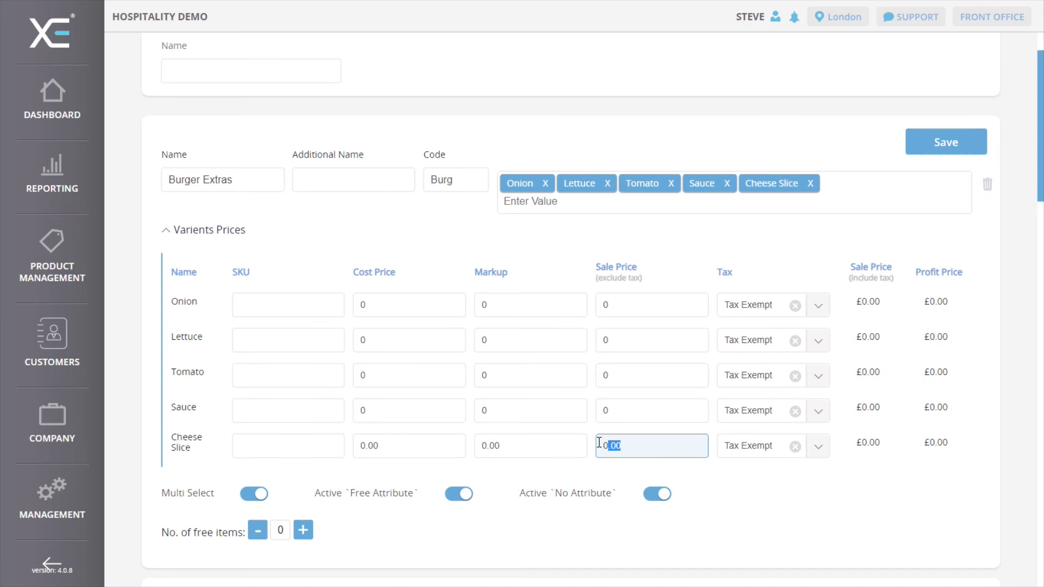
type(".50")
left_click(549, 510)
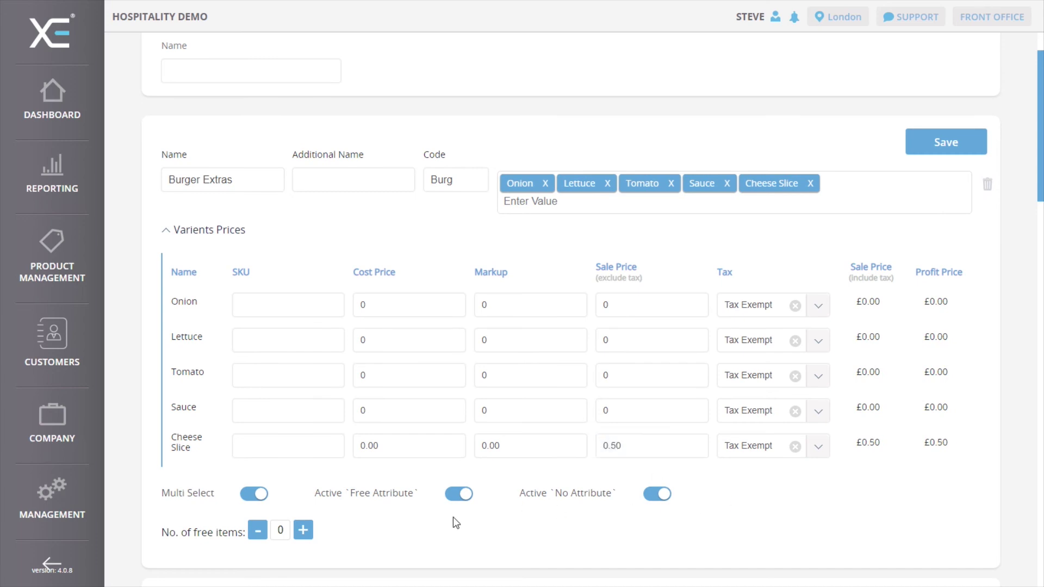
Test the free-item counter and Multi Select, Free Attribute, No Attribute toggles, then save Burger Extras.
left_click(306, 532)
left_click(306, 533)
left_click(257, 532)
left_click(255, 532)
left_click(254, 494)
left_click(254, 494)
left_click(459, 493)
left_click(459, 494)
left_click(659, 493)
left_click(668, 493)
left_click(931, 146)
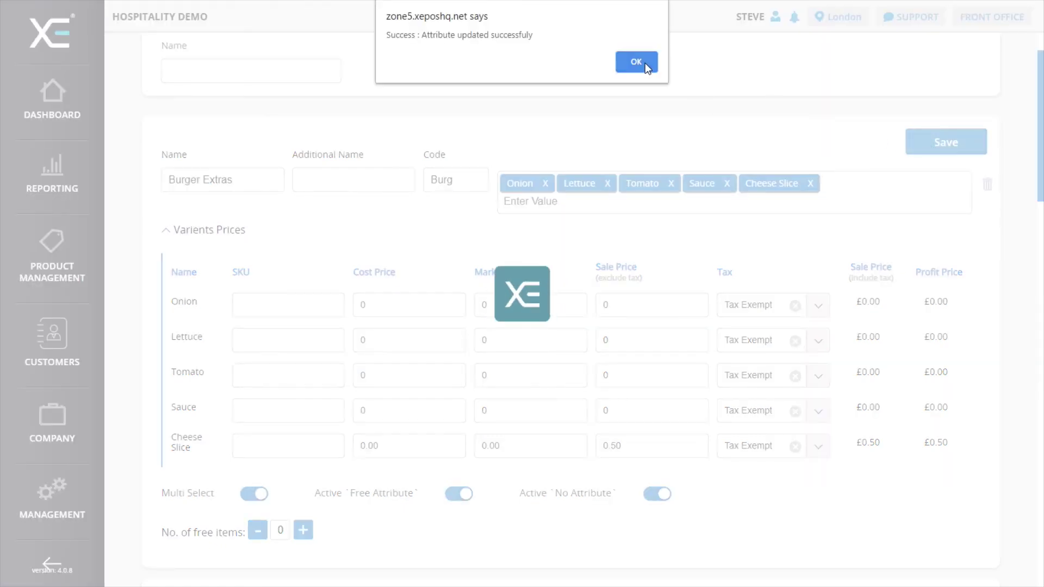
left_click(645, 63)
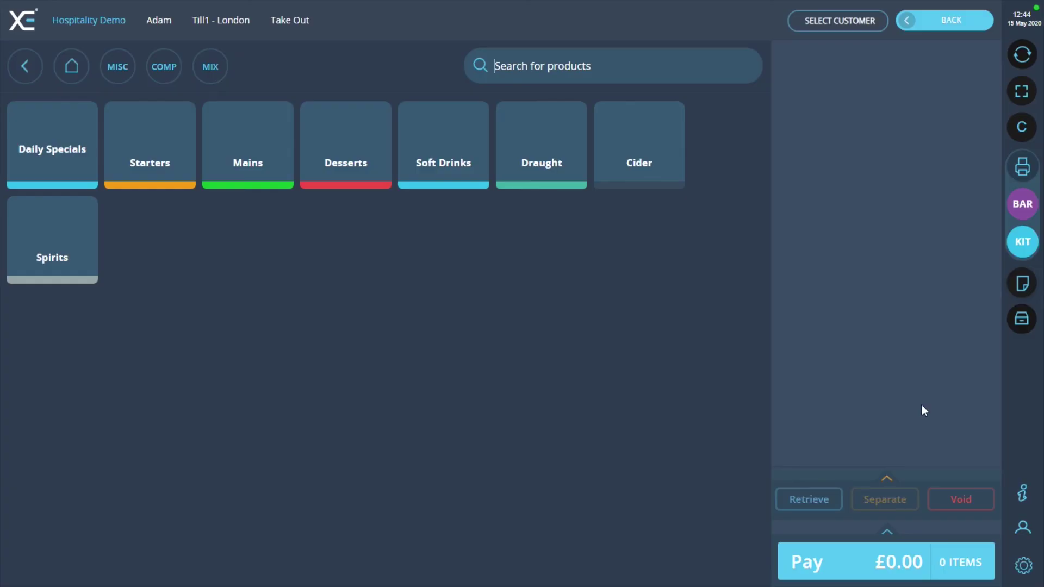
On the till, add a Mexican Chicken burger from Mains > Burgers with a Cheese Slice.
left_click(1023, 565)
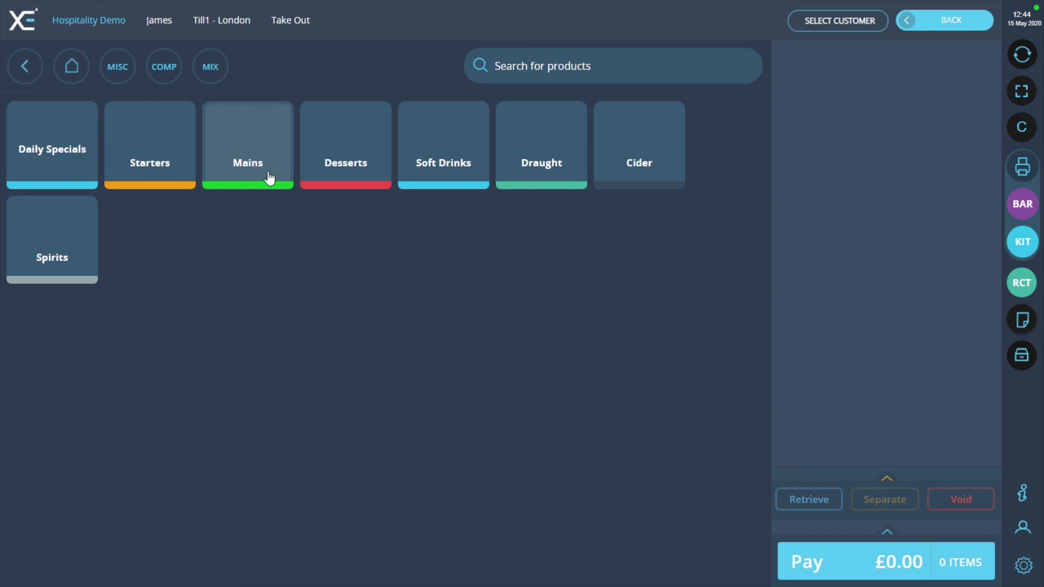
left_click(269, 178)
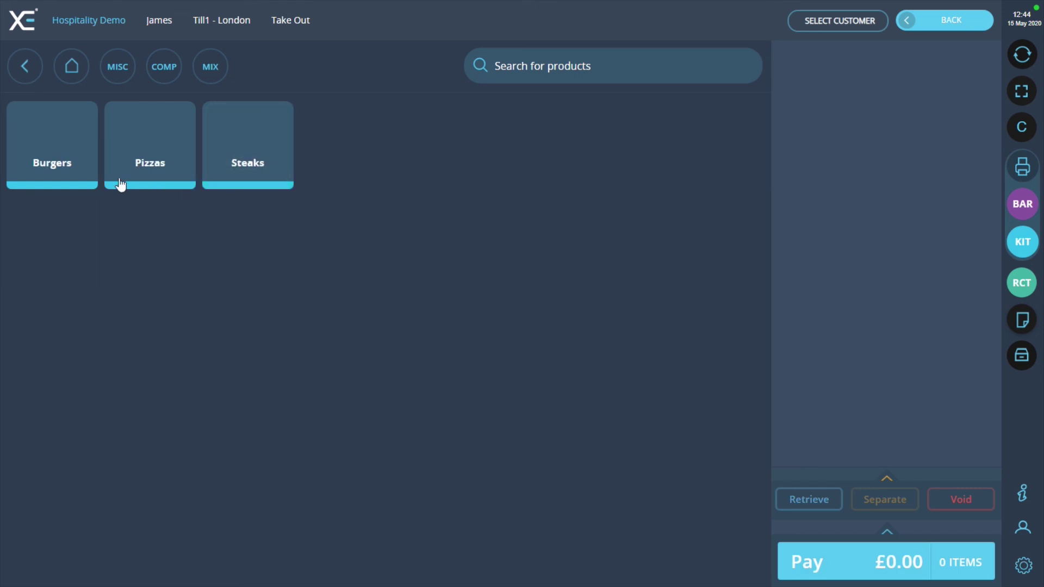
left_click(67, 163)
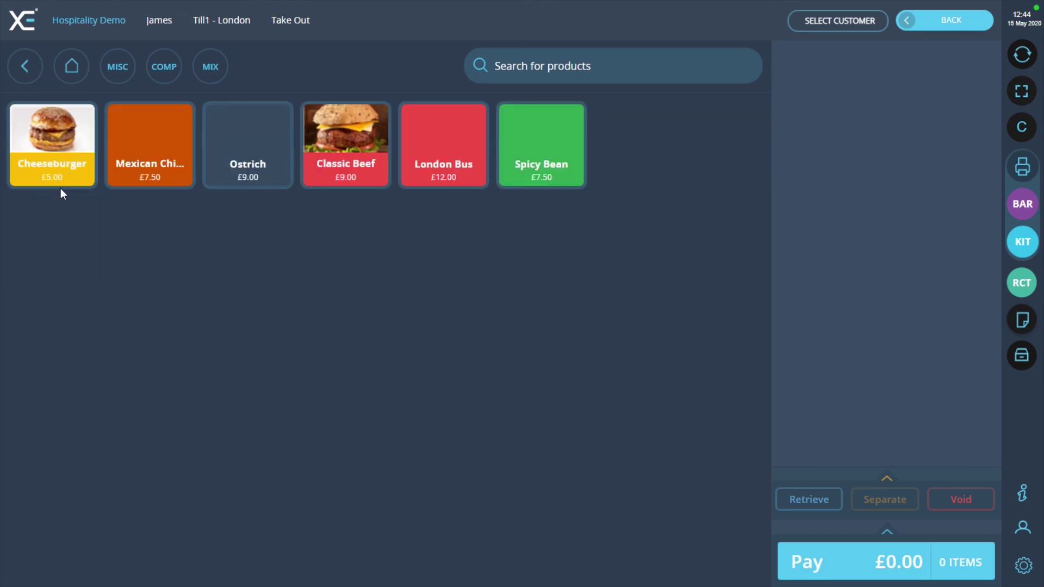
left_click(180, 173)
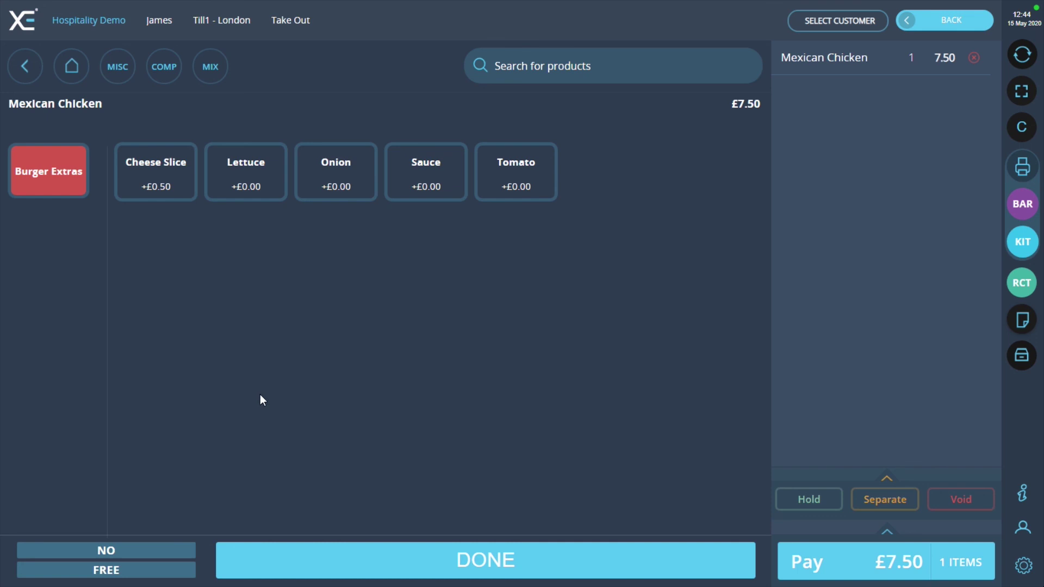
left_click(397, 574)
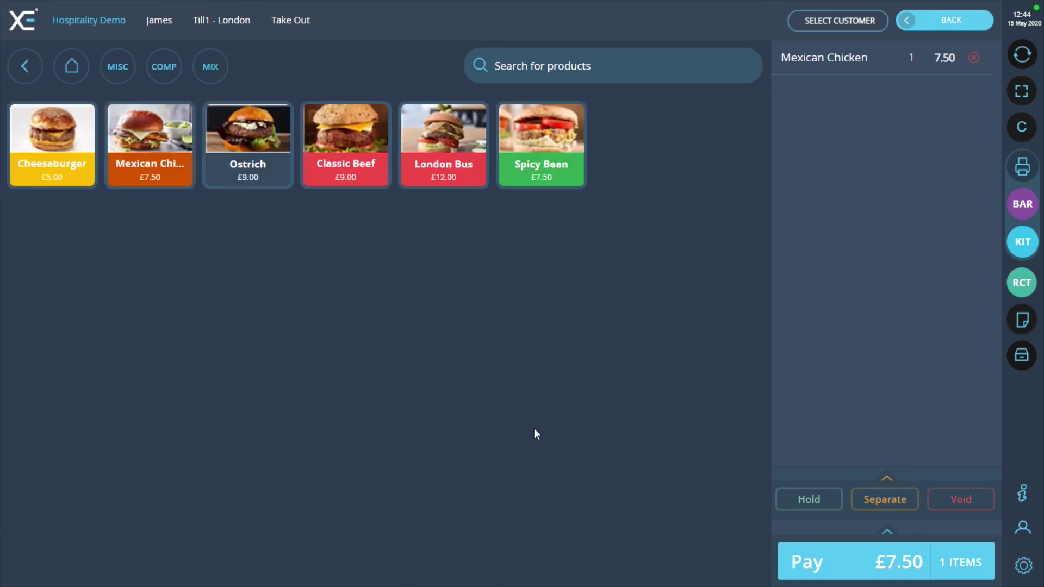